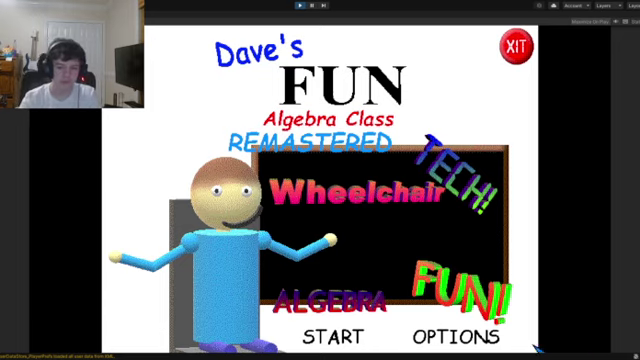
Step: Start a Normal Mode game and walk through the brown door past Baldi
click(343, 337)
click(190, 94)
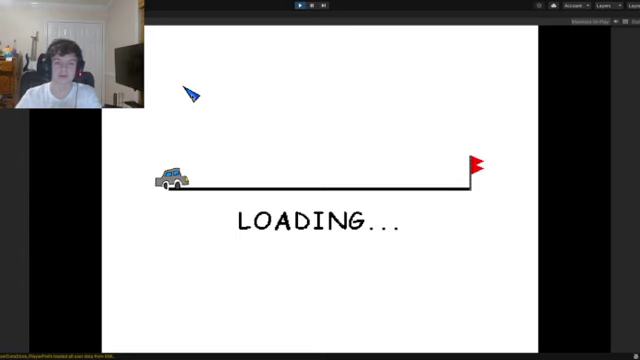
key(w)
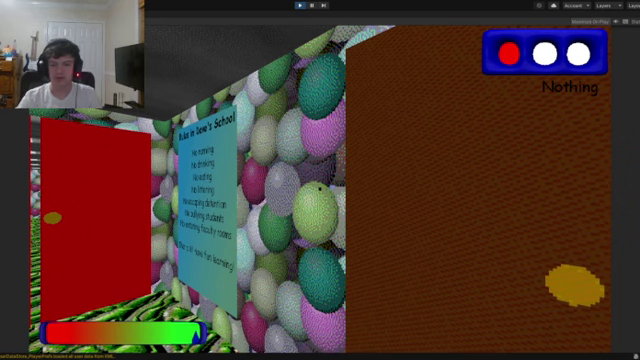
key(w)
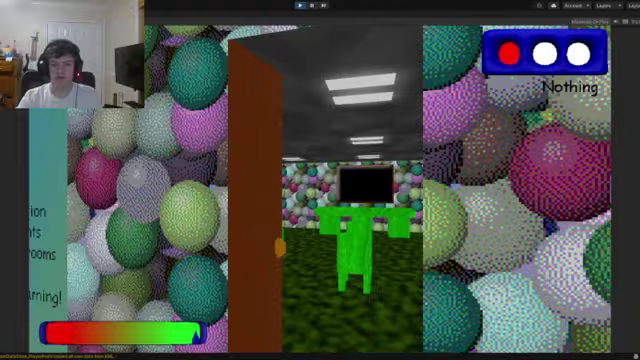
key(w)
scroll(320, 180, down, 1)
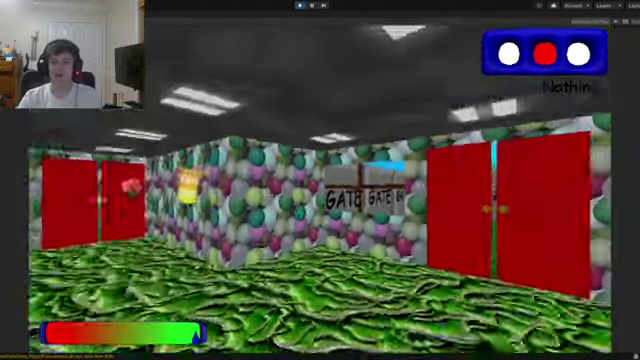
Step: Pick up the Chocolate Cupcake in the hallway and use it
key(w)
scroll(320, 180, up, 1)
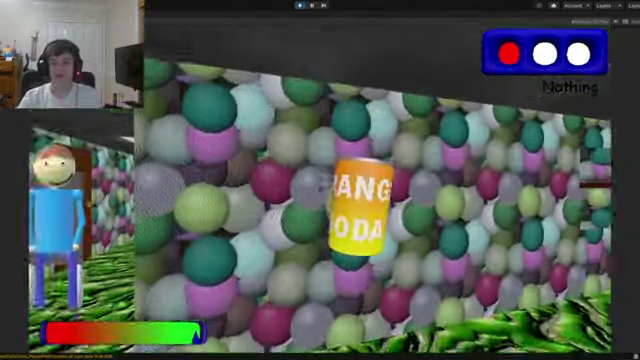
key(w)
click(320, 180)
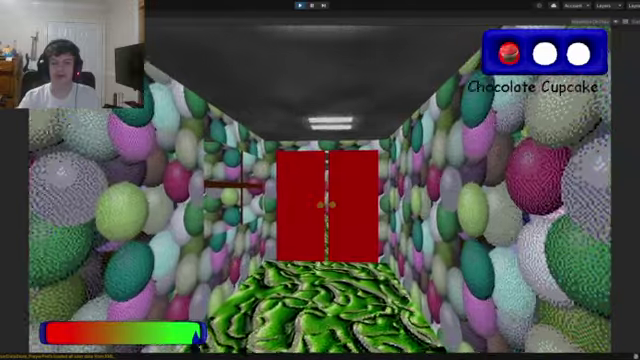
key(w)
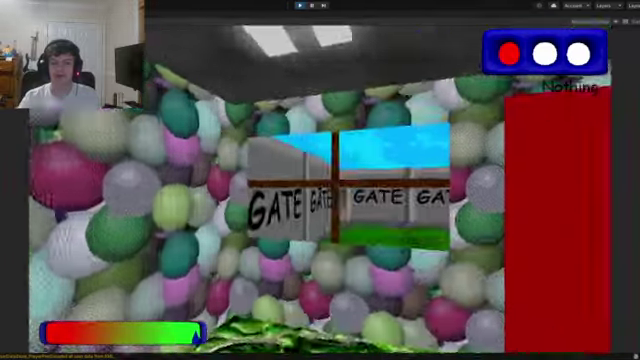
Step: Go out the red doors to look at the GATE walls, then return inside
key(w)
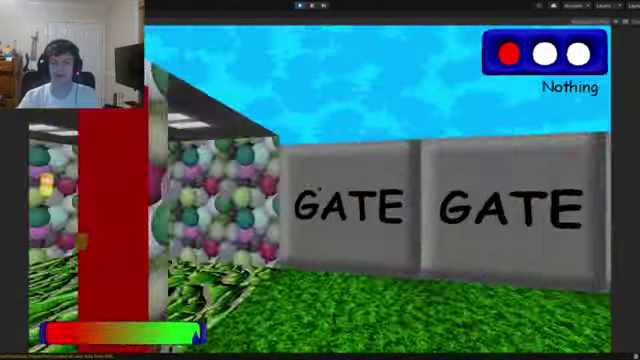
key(w)
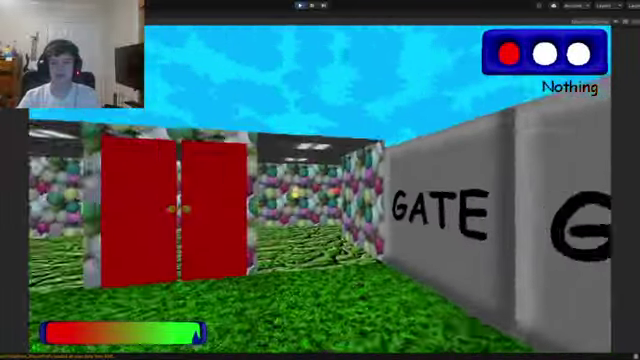
key(w)
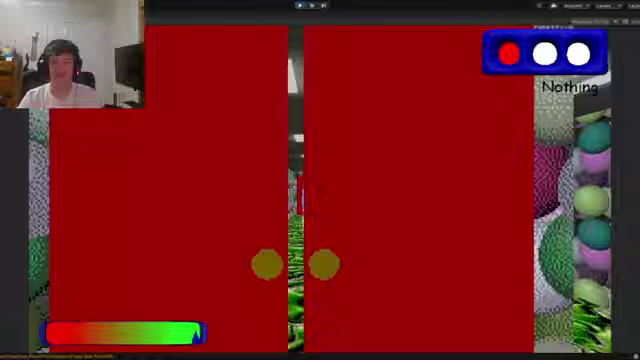
Step: Walk back past Baldi into the classroom with the math board
key(w)
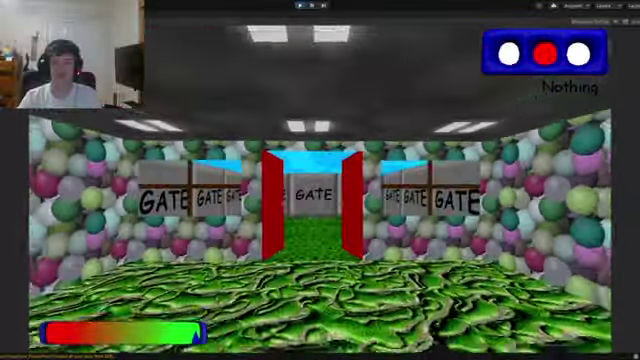
key(w)
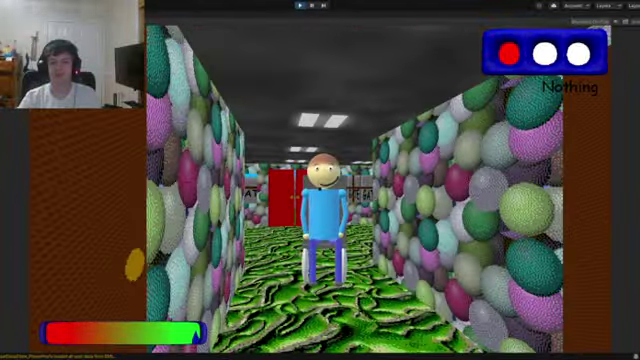
key(w)
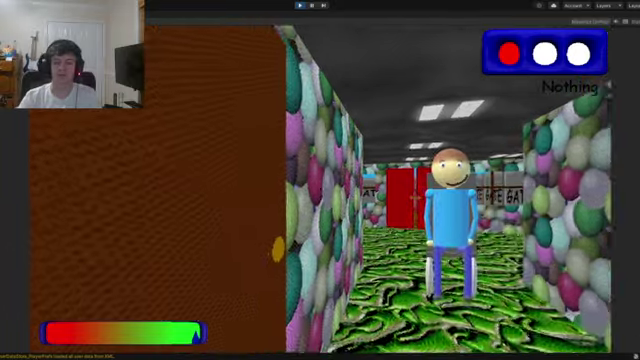
key(w)
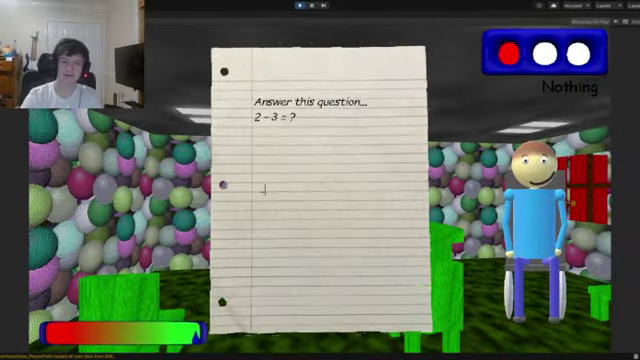
Step: Close the 2 - 3 notebook unanswered, back away, then pause and resume
key(Return)
key(s)
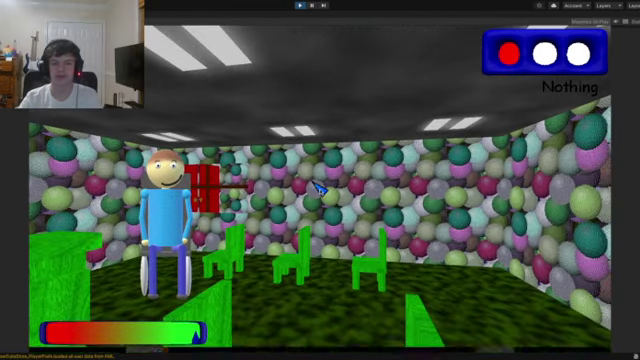
key(Escape)
click(329, 112)
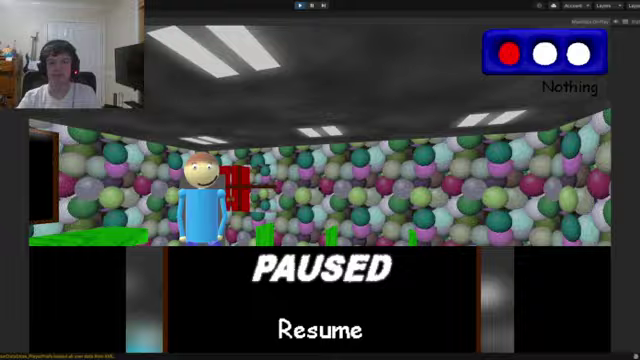
Step: Walk to the brown door, pause and resume twice, and re-enter the classroom
key(w)
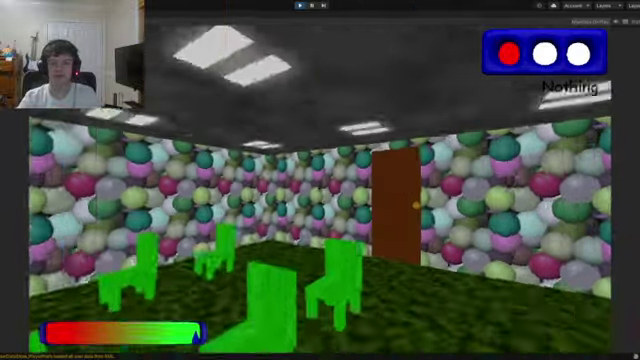
key(w)
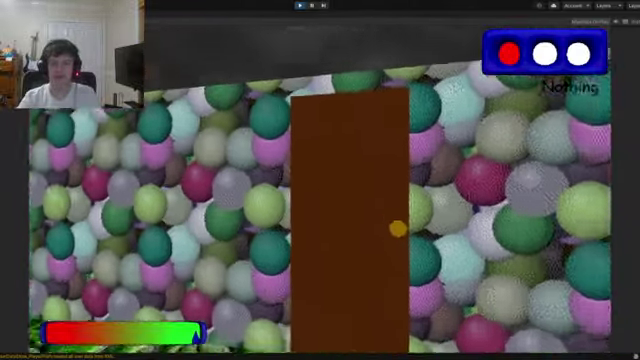
key(Escape)
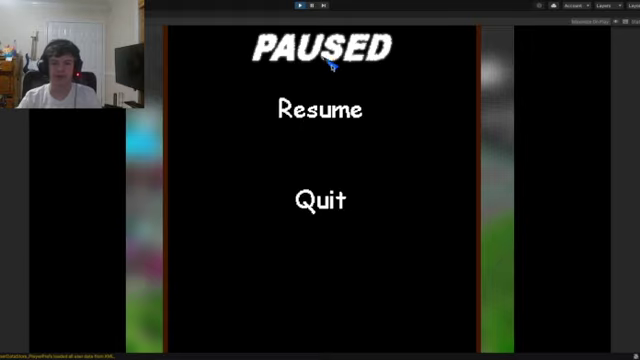
click(311, 118)
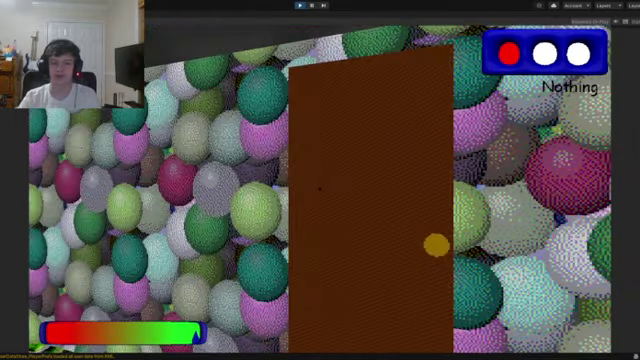
key(Escape)
click(330, 111)
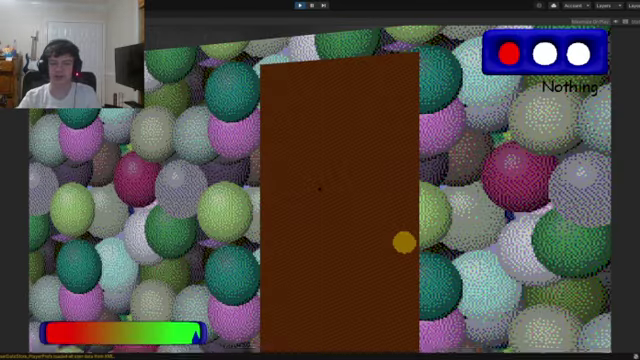
Step: Walk around the classroom past Baldi up to the chalkboard
key(w)
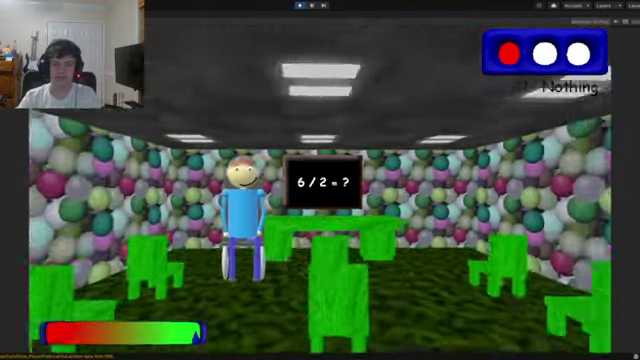
key(w)
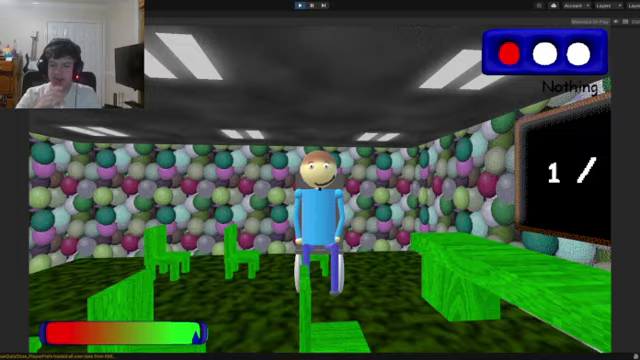
key(w)
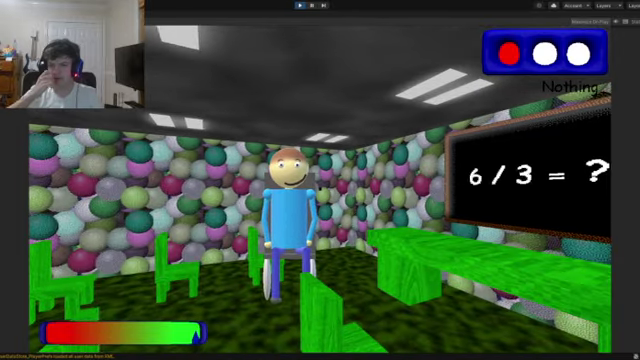
key(w)
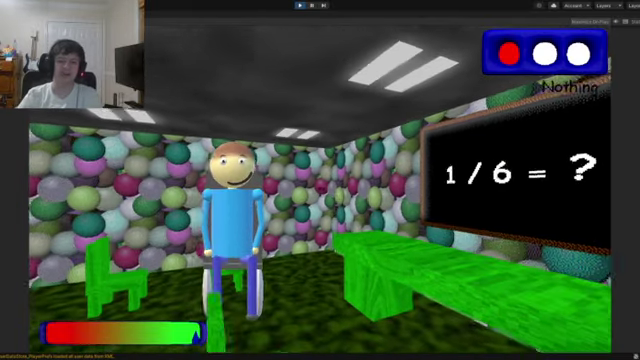
key(w)
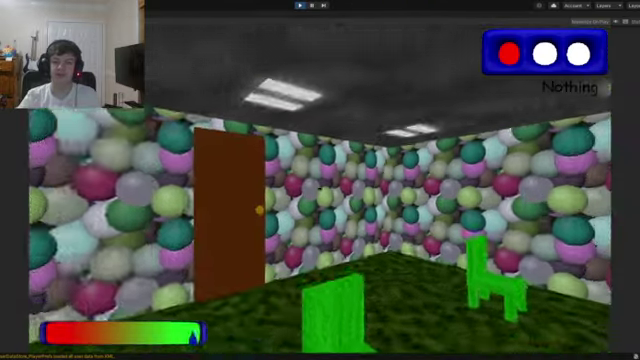
Step: Leave the classroom, grab the orange soda, and continue past the red doors
key(w)
key(w)
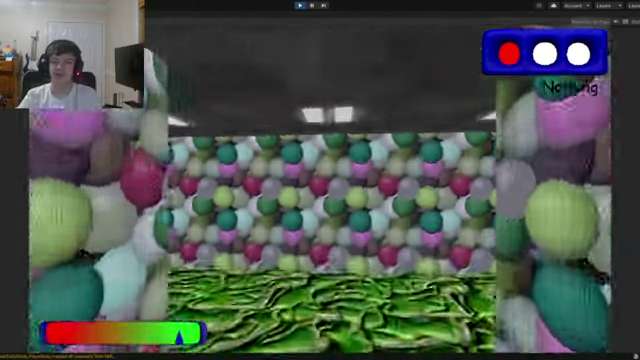
key(w)
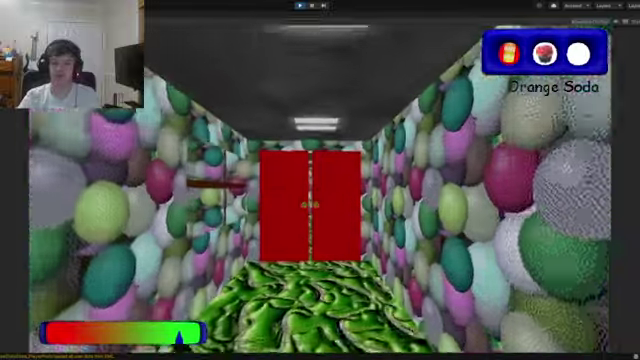
key(w)
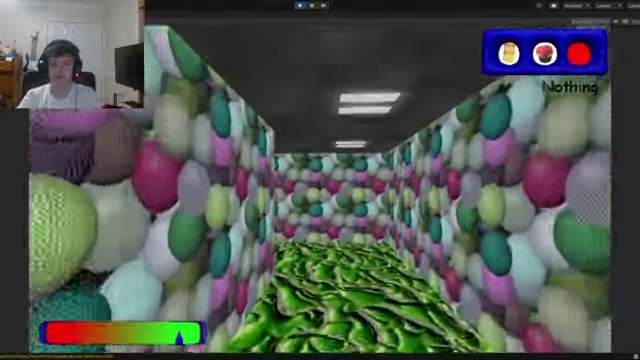
key(w)
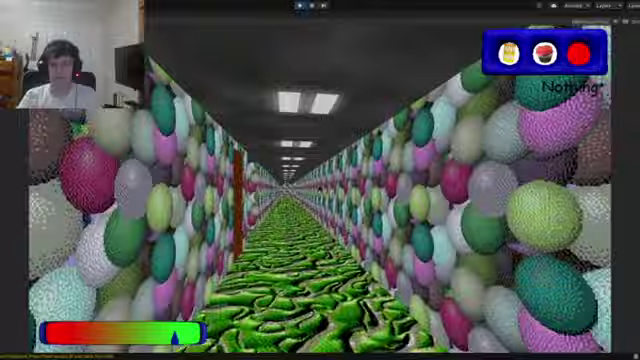
key(w)
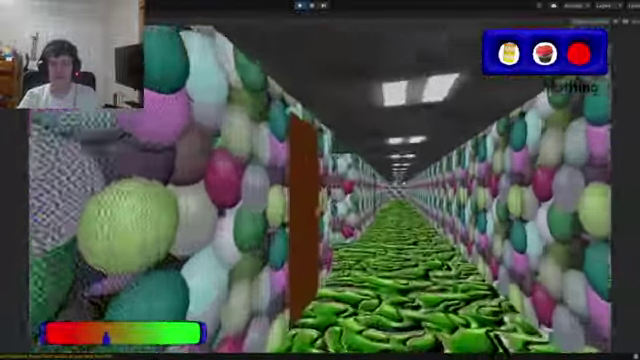
text(w)
text(7)
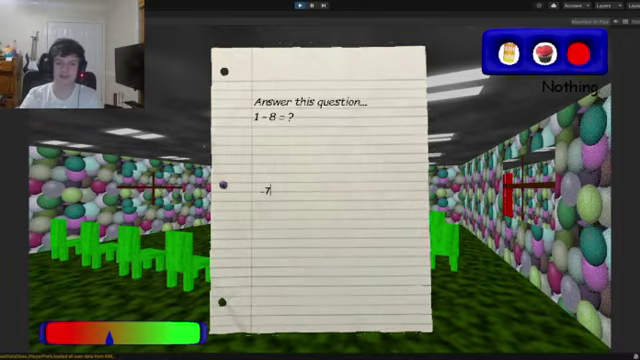
Step: Answer -7 to the 1 - 8 notebook and walk into the desk room
key(Return)
key(w)
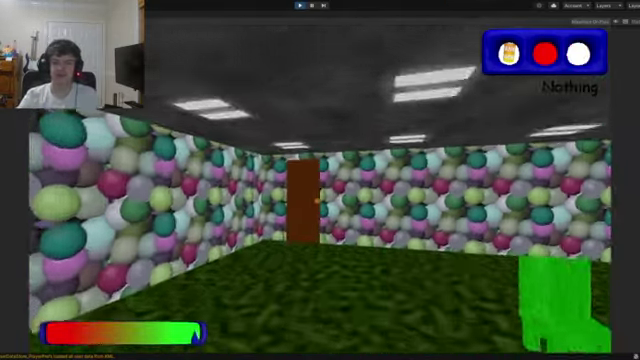
key(w)
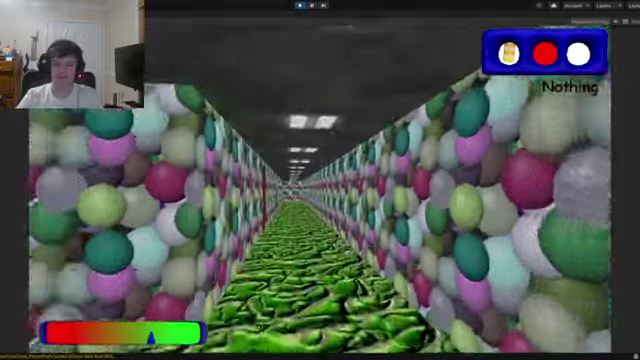
key(w)
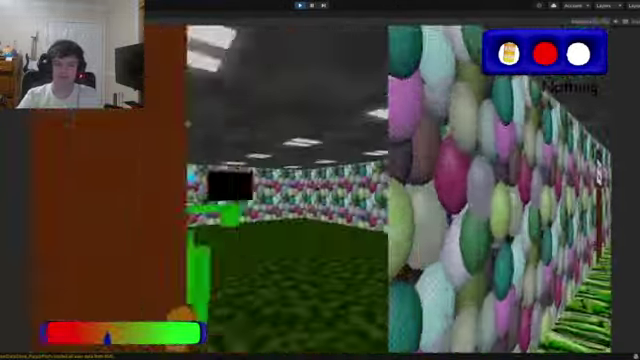
text(0)
Step: Answer 0 to the 2 - 2 question and head toward the Faculty Only door
key(Return)
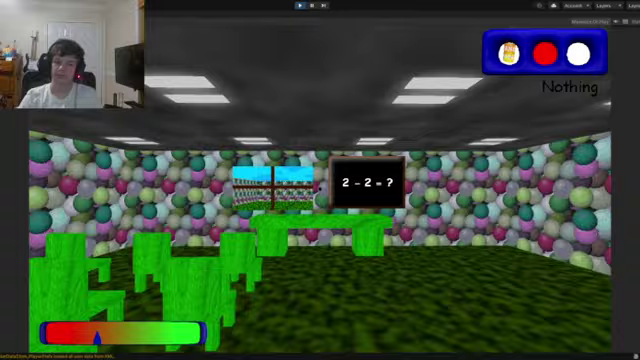
key(w)
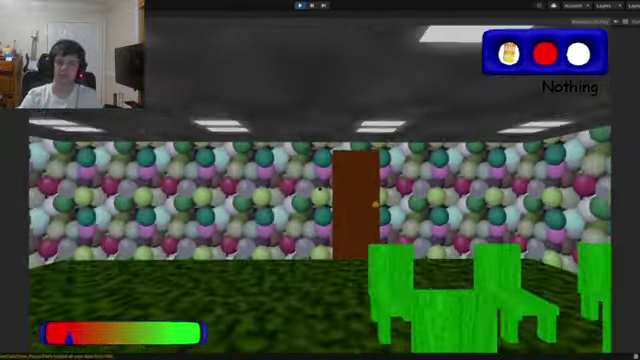
key(w)
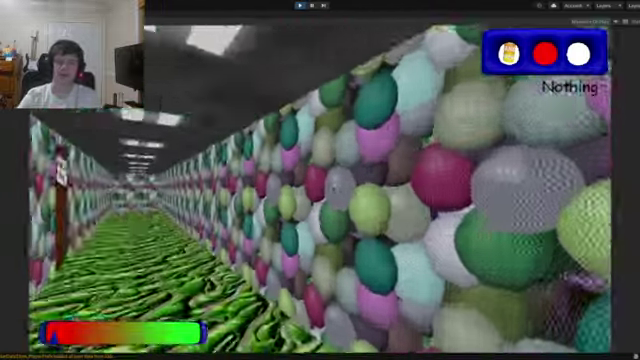
key(w)
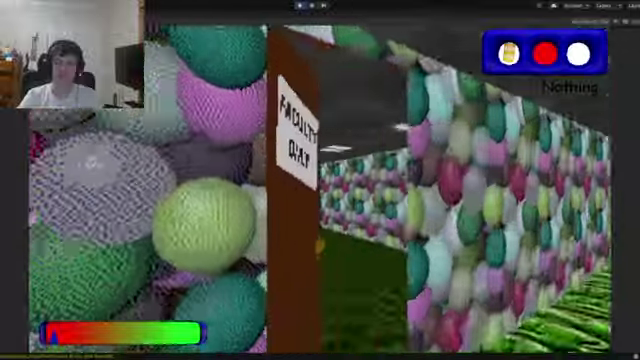
key(w)
key(w)
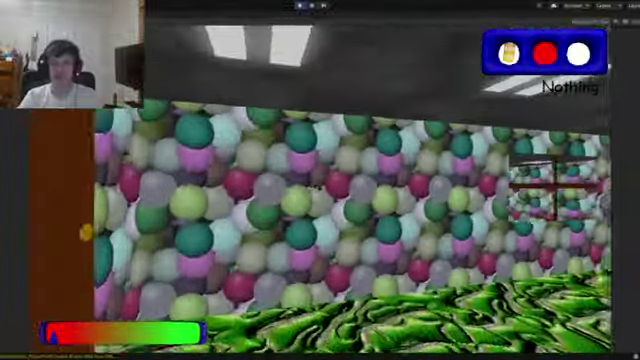
Step: Walk the long green-floored hallway to the red door and back
key(w)
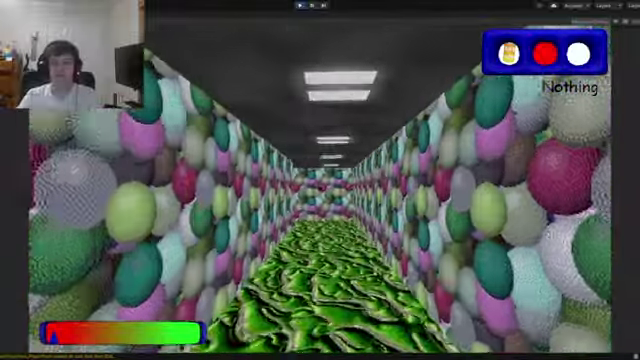
key(w)
key(w)
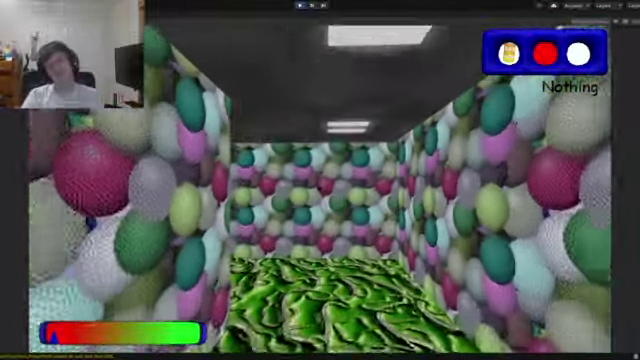
key(w)
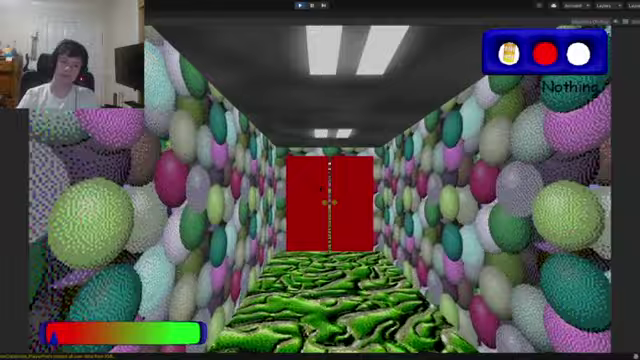
key(w)
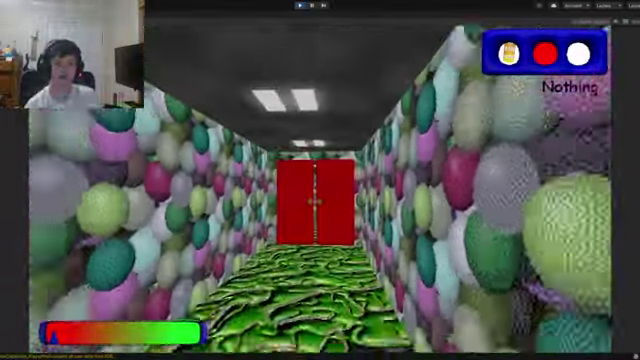
key(w)
key(w)
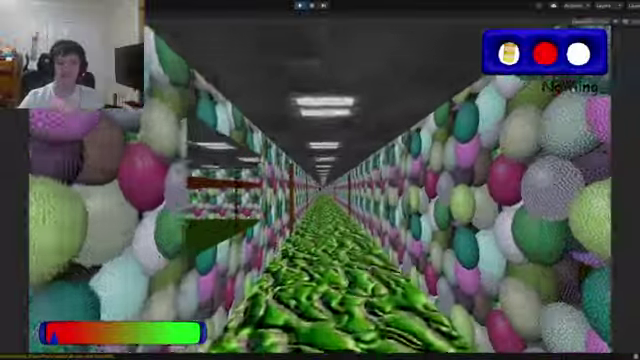
key(w)
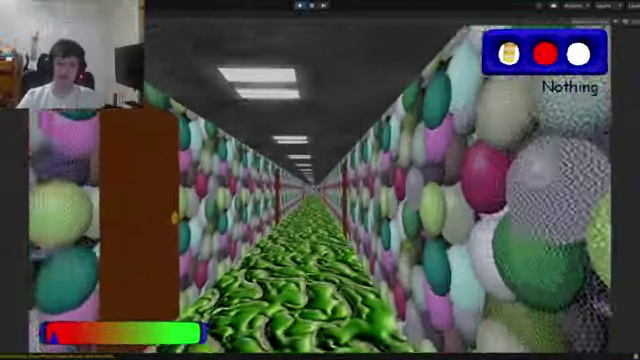
key(w)
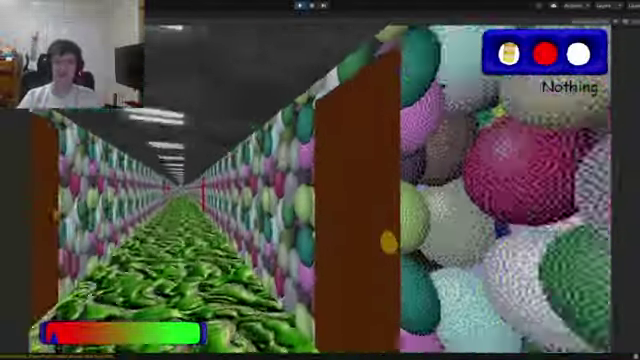
text(w)
text(-3)
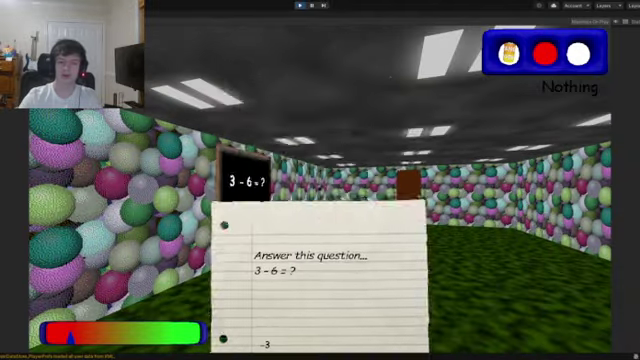
Step: Answer -3 to the 3 - 6 notebook and enter the next classroom
key(Return)
key(w)
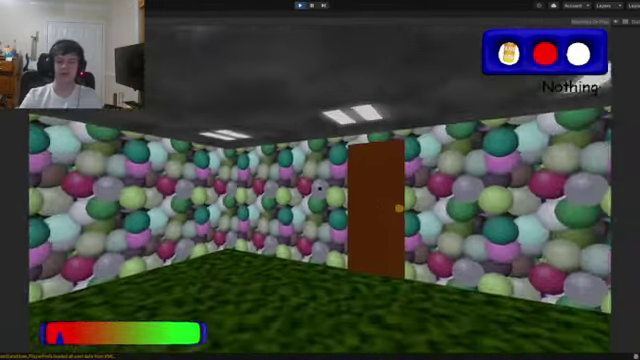
key(w)
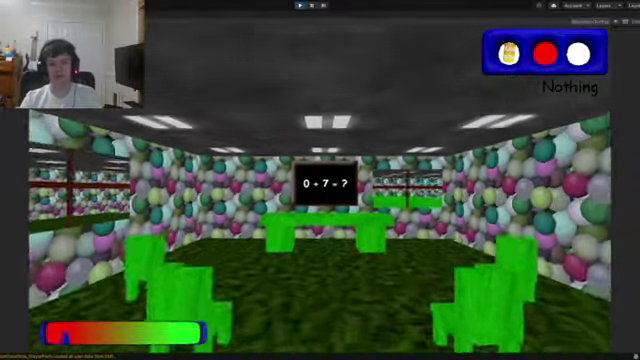
text(w7)
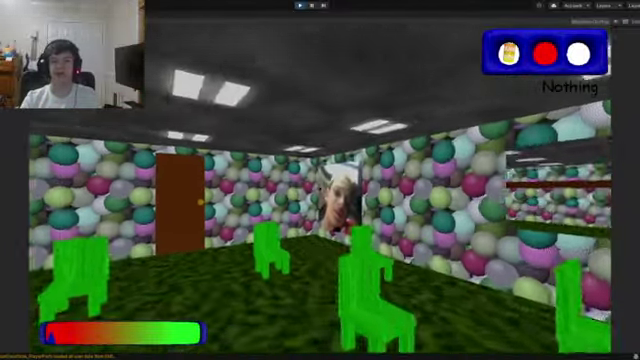
text(ww)
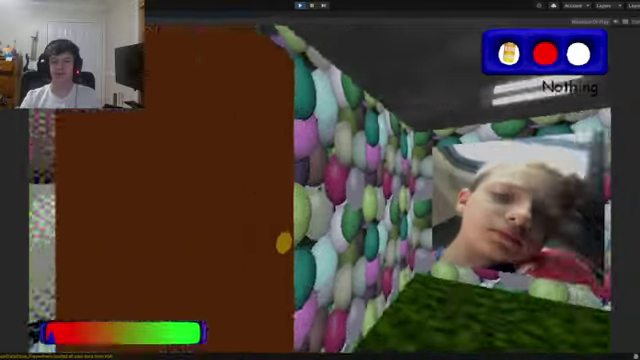
text(w)
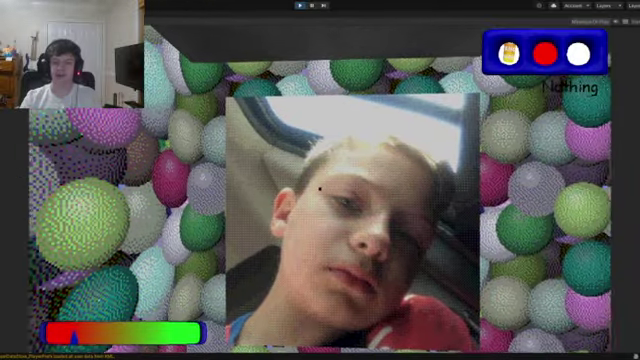
text(w)
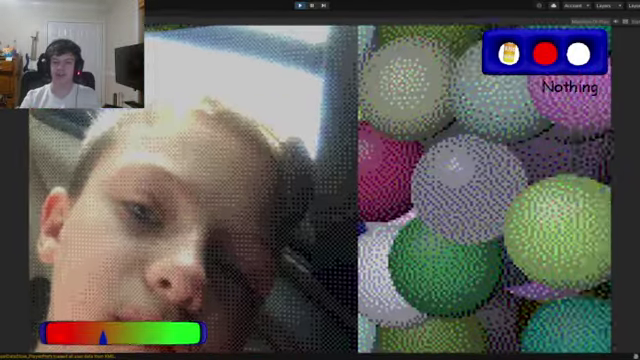
text(sw)
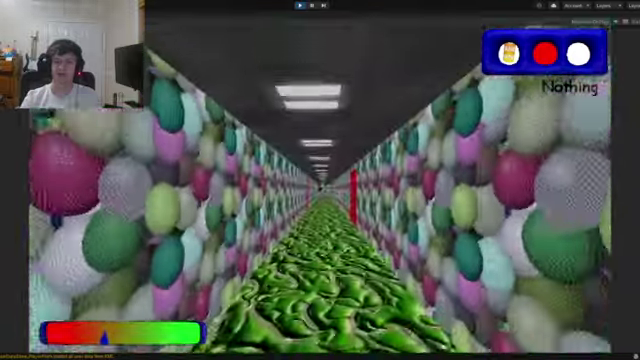
text(w)
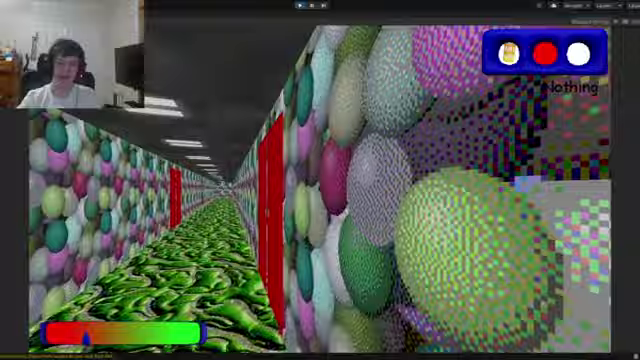
text(w)
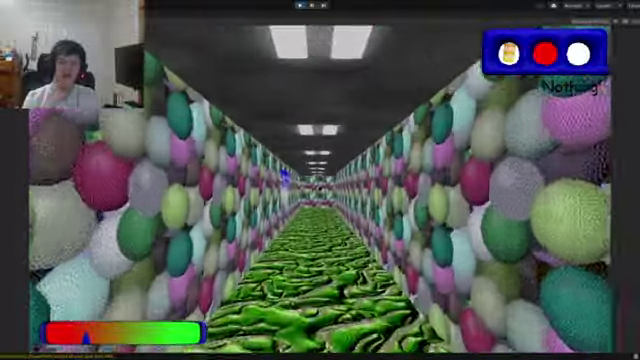
text(ww)
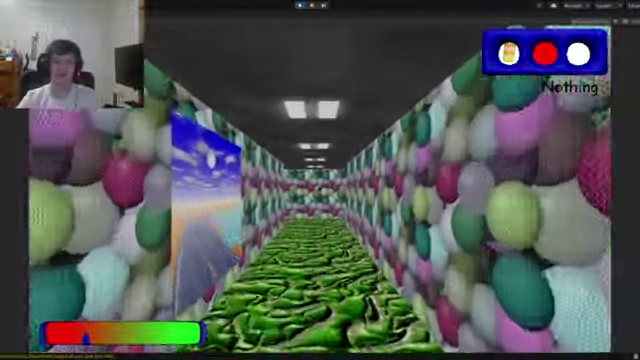
text(w)
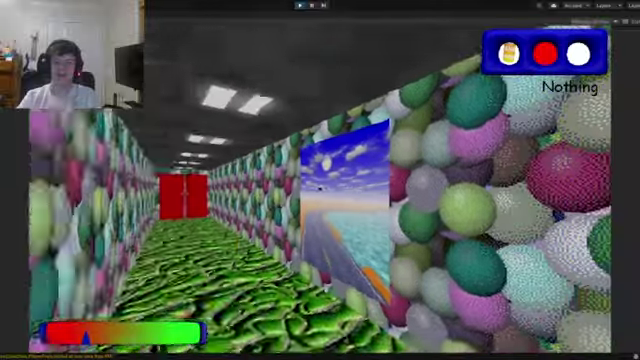
text(w)
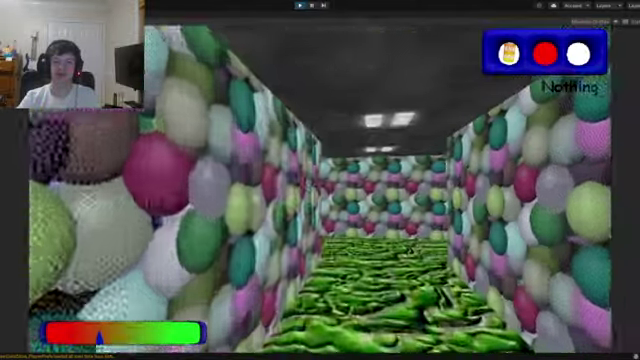
text(w)
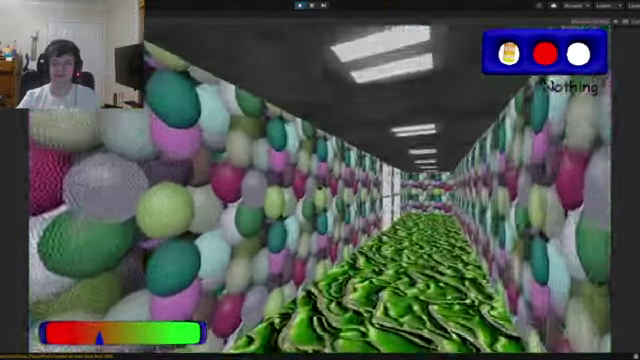
text(w)
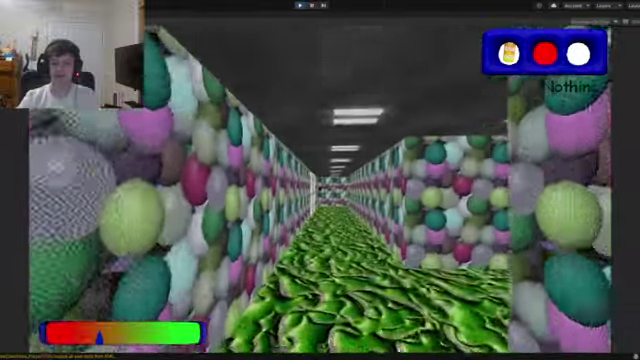
text(w)
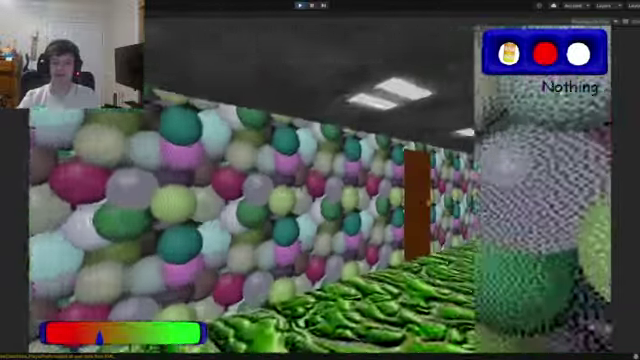
text(w)
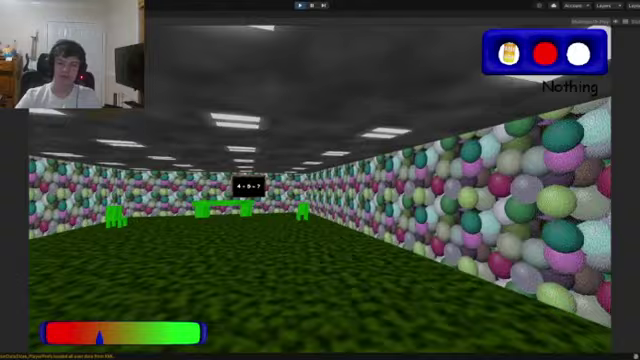
text(9)
Step: Answer the 4 + 5 notebook, approach the blackboard, then face the brown door
key(Return)
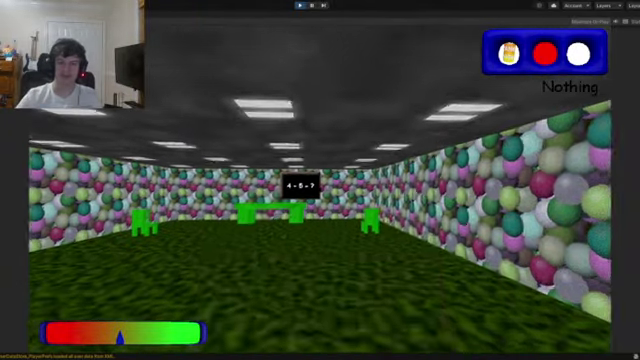
key(w)
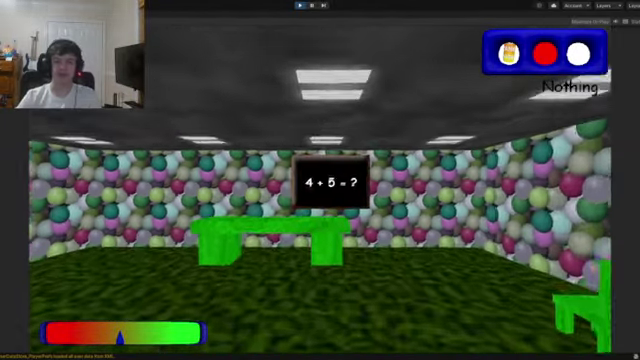
key(w)
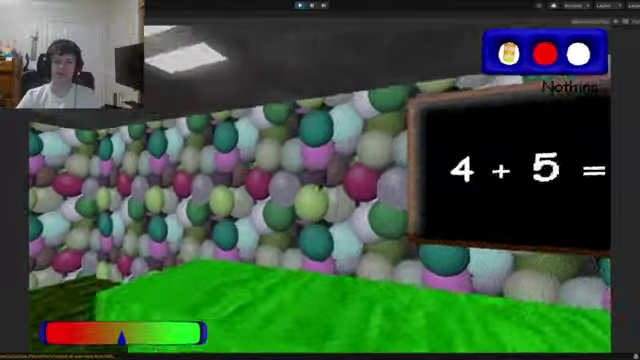
key(w)
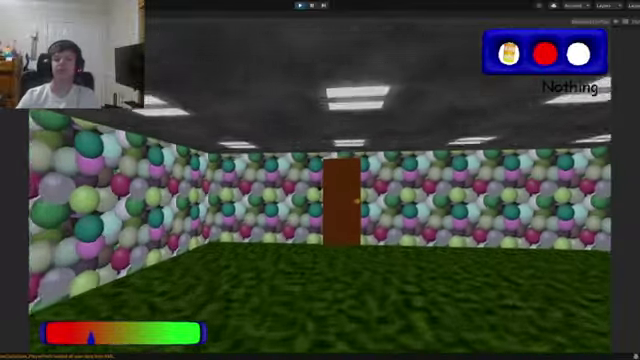
Step: Leave through the brown door, down the balloon corridor, through the red doors
key(w)
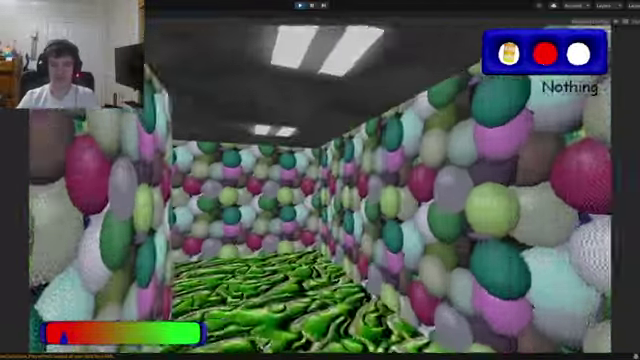
key(w)
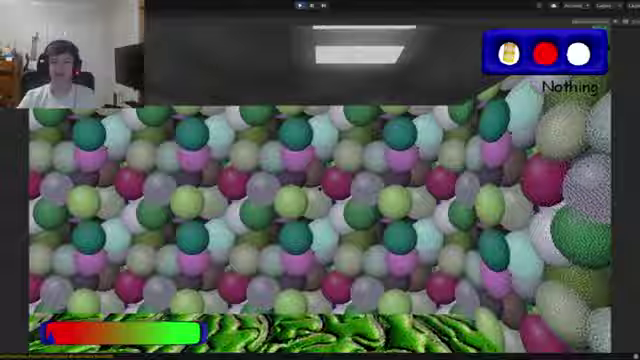
key(w)
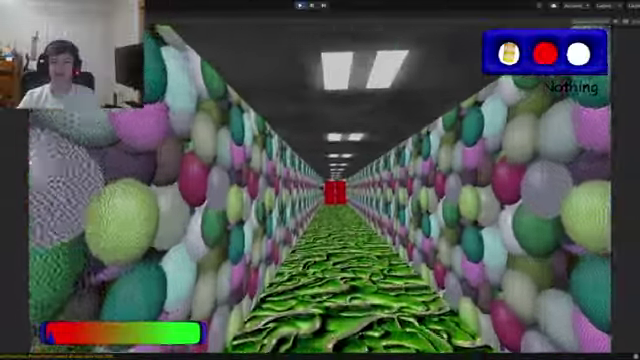
key(w)
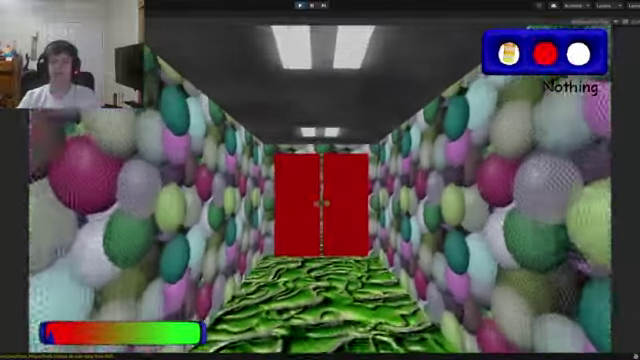
key(w)
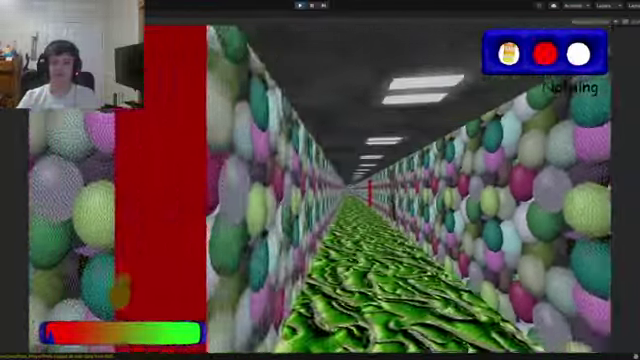
Step: Follow the long corridor around the corner to the side opening by the pillar
key(w)
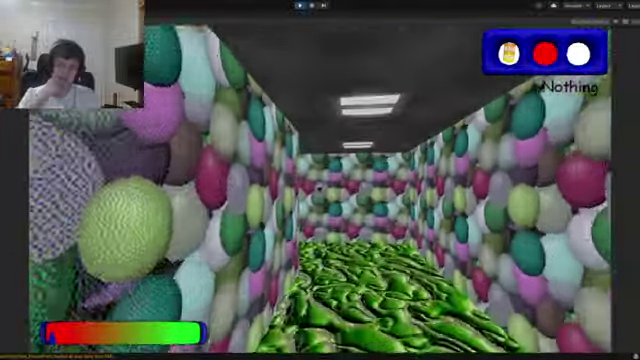
key(w)
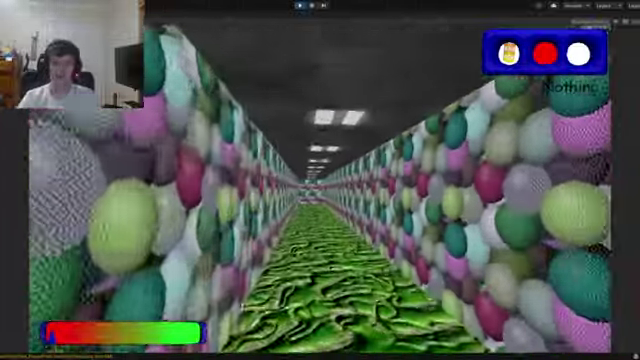
key(w)
key(w)
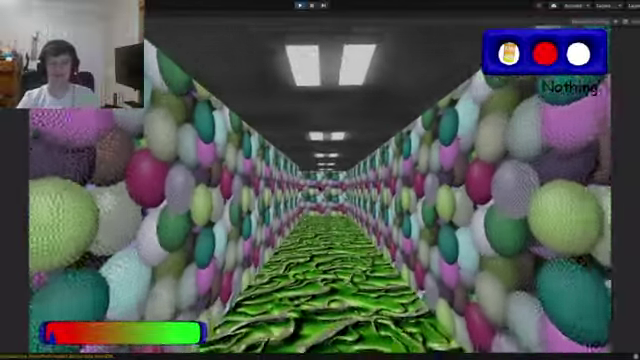
key(w)
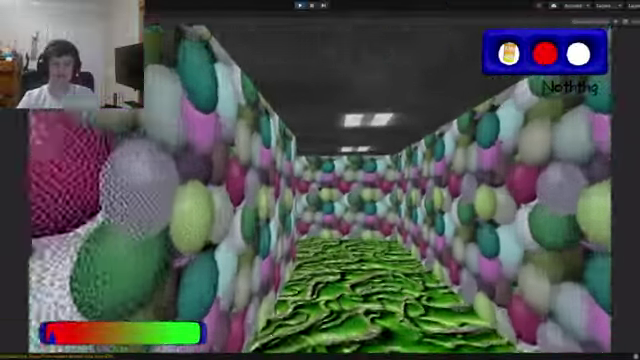
key(w)
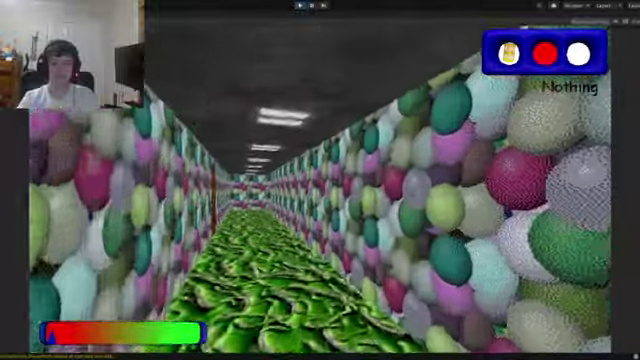
key(w)
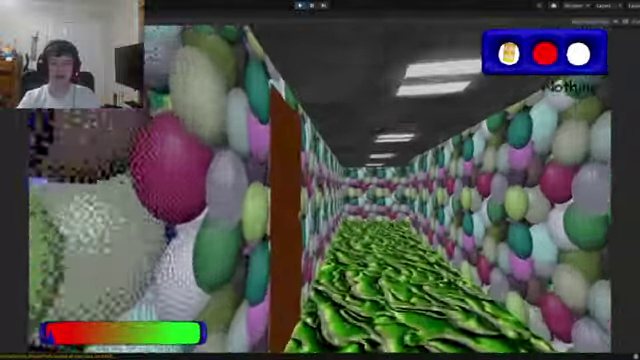
Step: Enter the classroom, complete the 5 − 8 notebook question, and head back out
key(w)
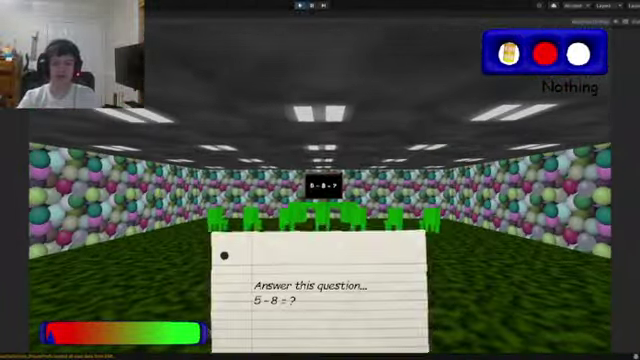
key(w)
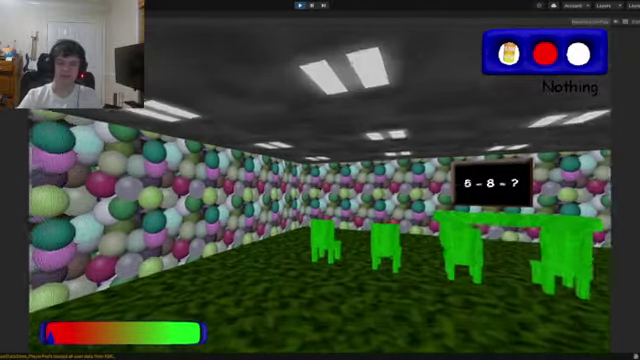
key(w)
key(w)
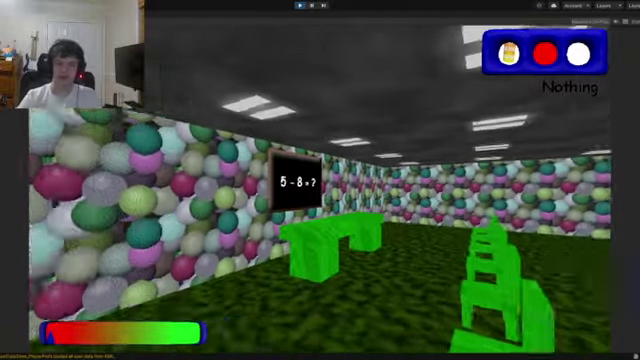
key(w)
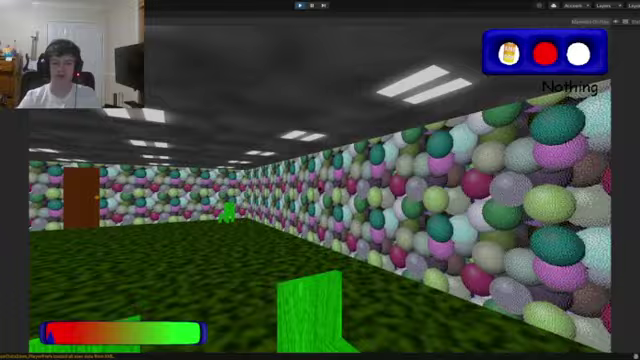
Step: Cross the wide room and brown door into the hallway, collecting the Orange Soda
key(w)
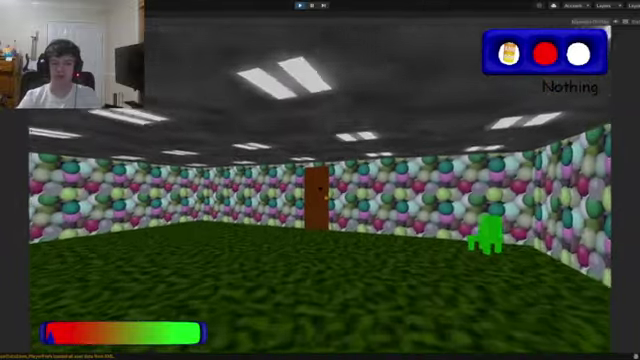
key(w)
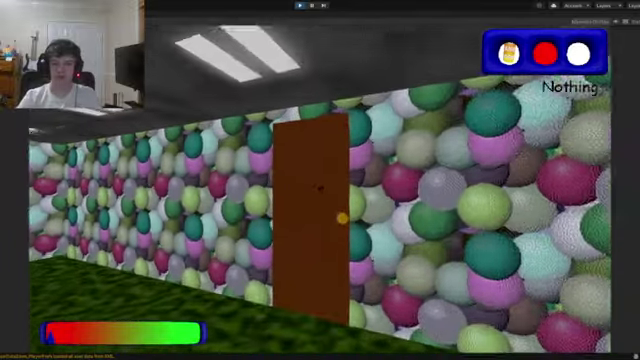
key(w)
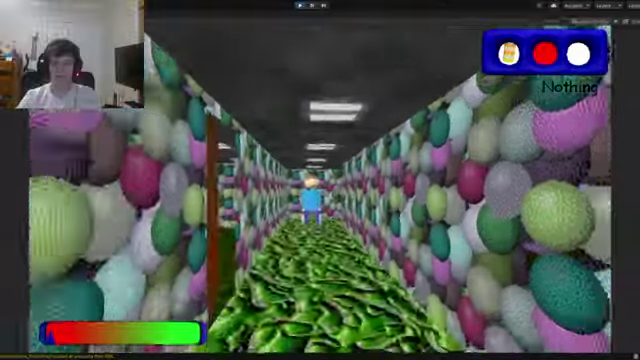
key(w)
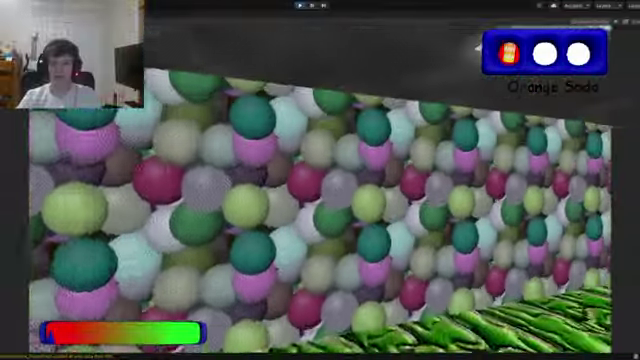
key(w)
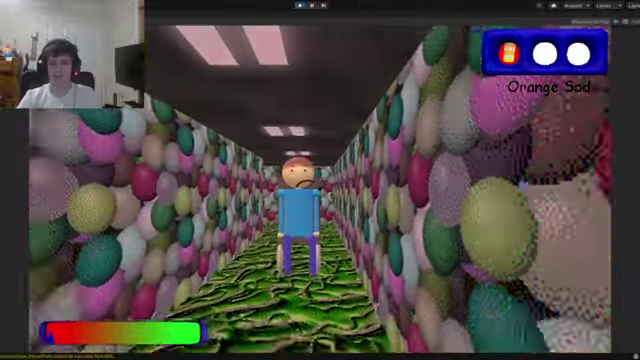
Step: Use the Orange Soda and walk to the end of the red hallway
click(319, 187)
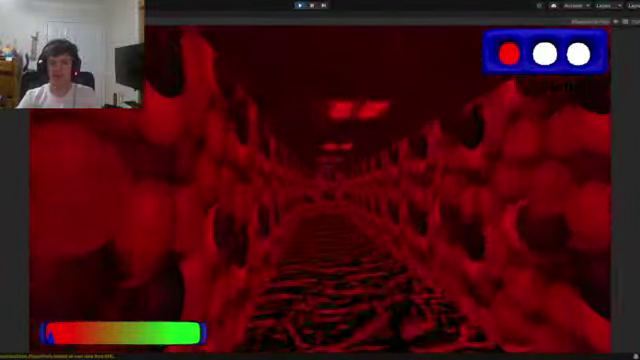
key(w)
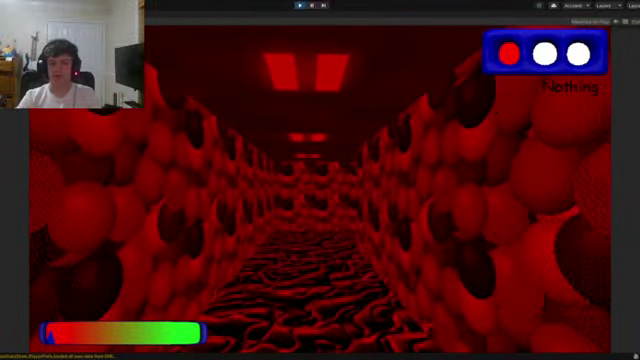
key(w)
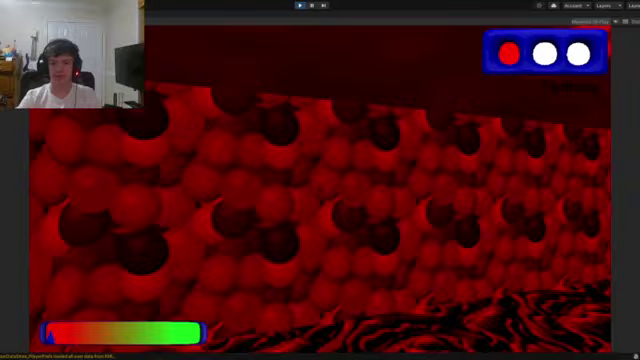
key(w)
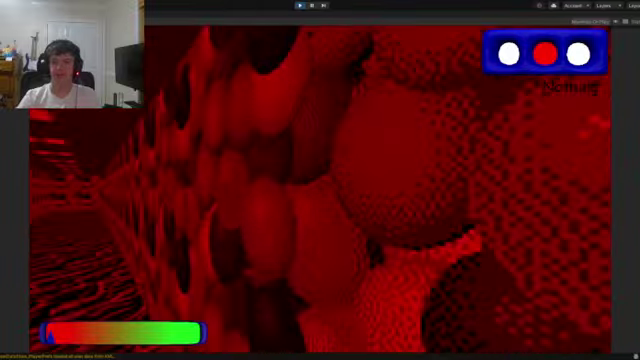
Step: Cycle the inventory between slots 1 and 2 while walking the red hallway
key(1)
key(w)
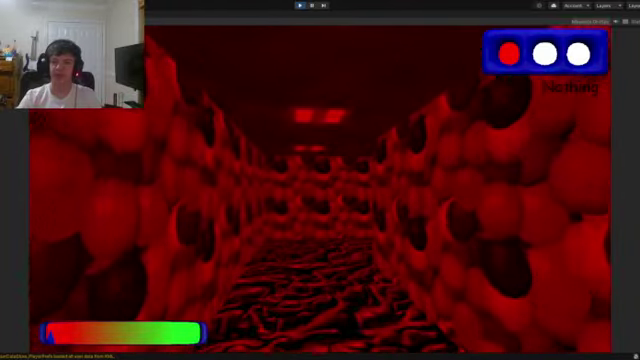
key(2)
key(1)
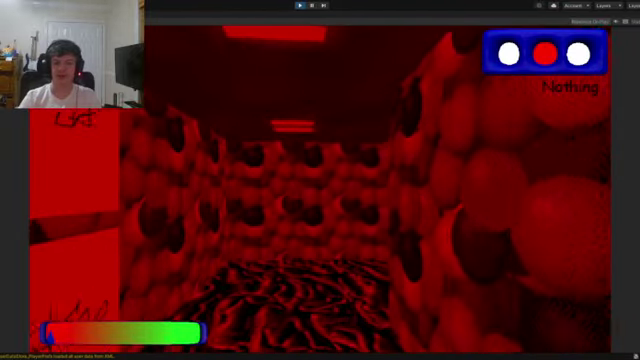
scroll(320, 190, up, 1)
Step: Walk past the math sign and through the door into the long corridor
key(w)
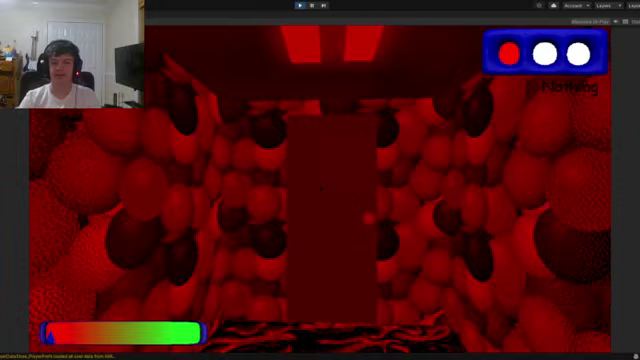
key(w)
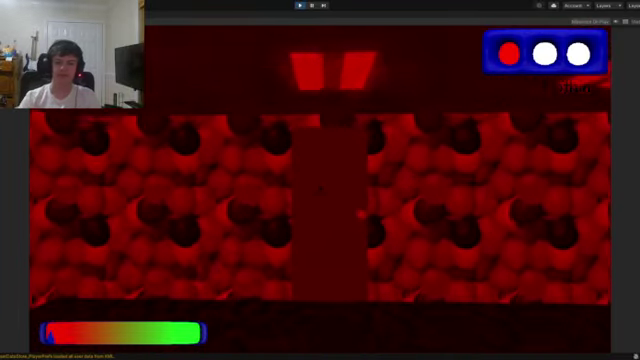
key(w)
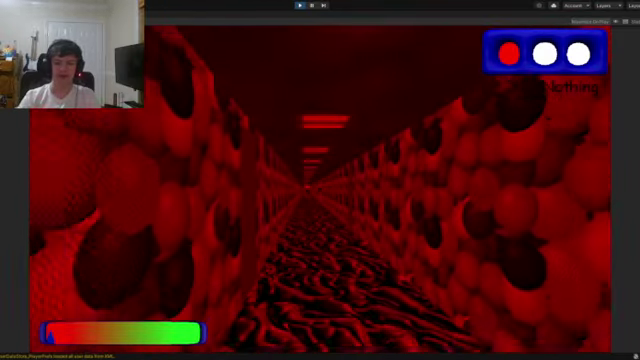
Step: Cross the blue-windowed room and follow the red hallway into a left side corridor
key(w)
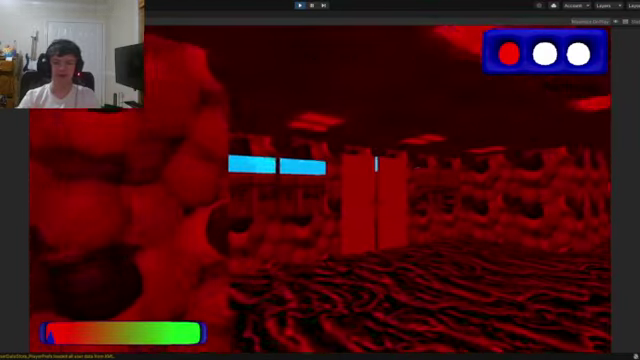
drag(400, 200, 300, 200)
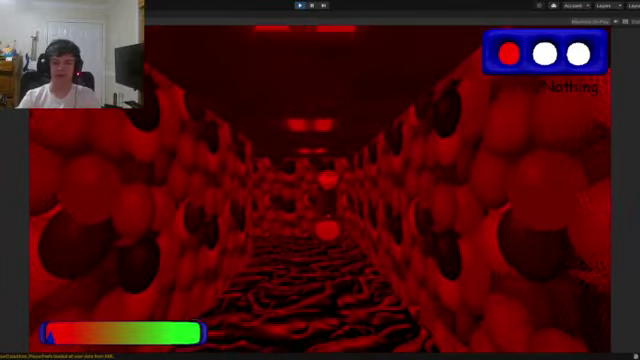
key(w)
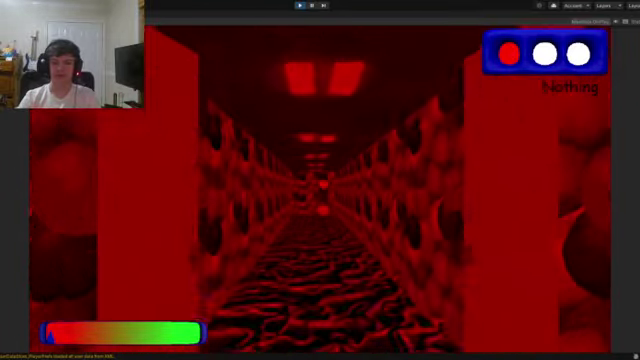
key(w)
key(w)
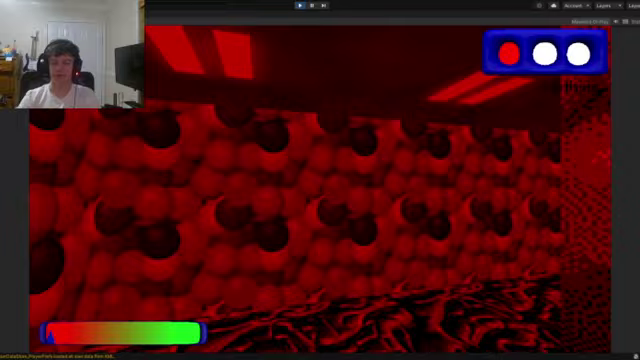
key(w)
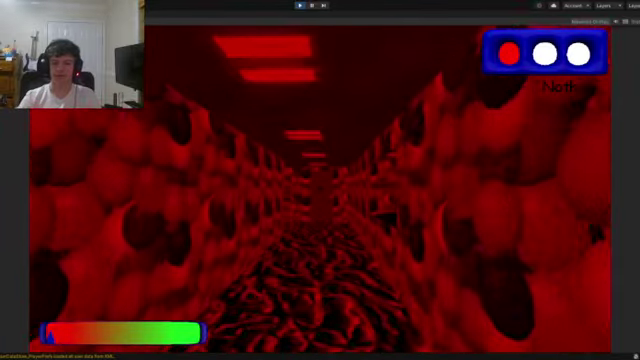
key(w)
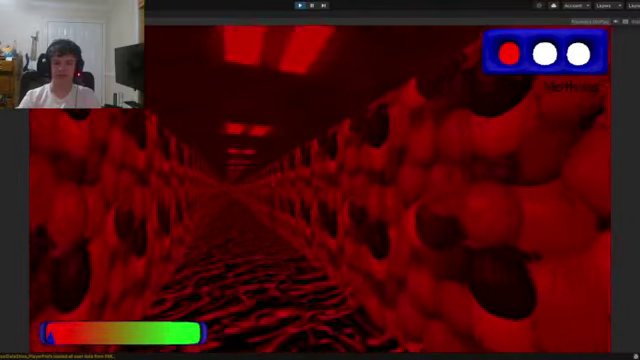
Step: Wind through the side corridors into a new red corridor
key(w)
key(w)
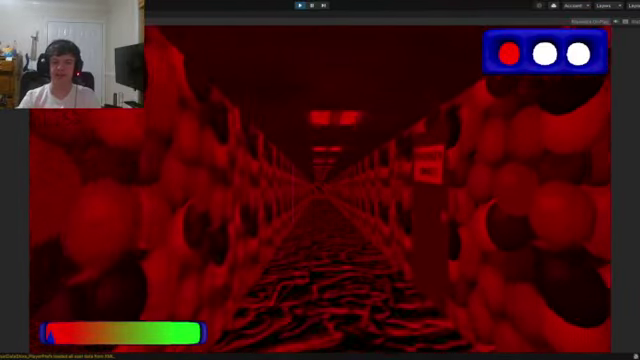
key(w)
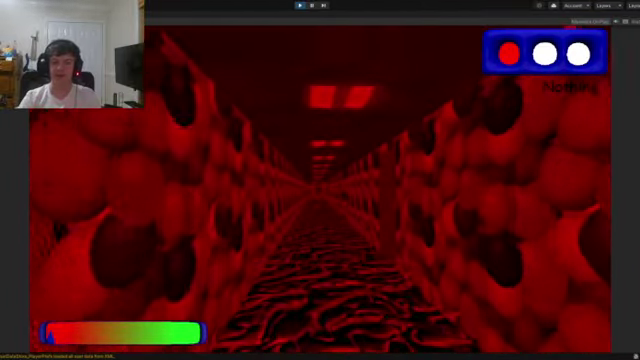
key(w)
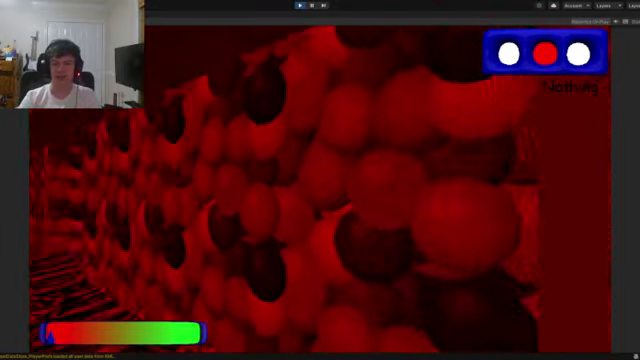
key(w)
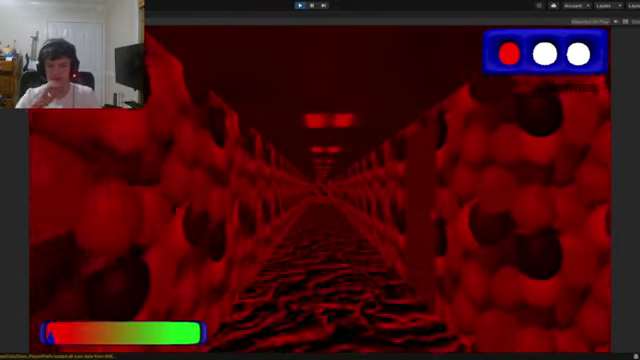
Step: Continue down the red corridor to the red exit doorway
key(w)
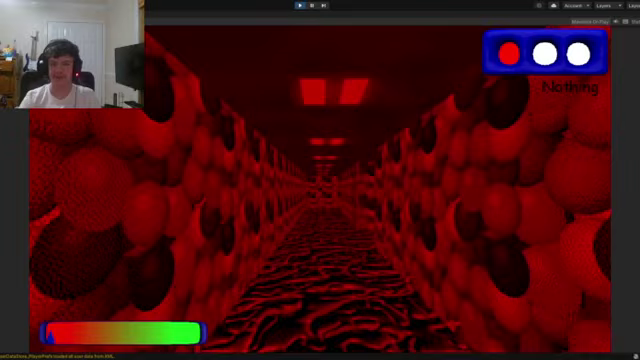
key(w)
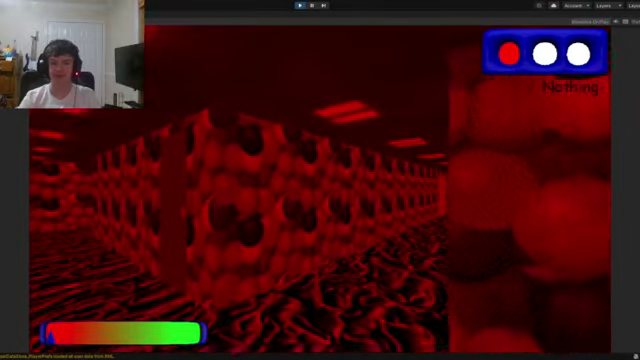
drag(320, 200, 200, 200)
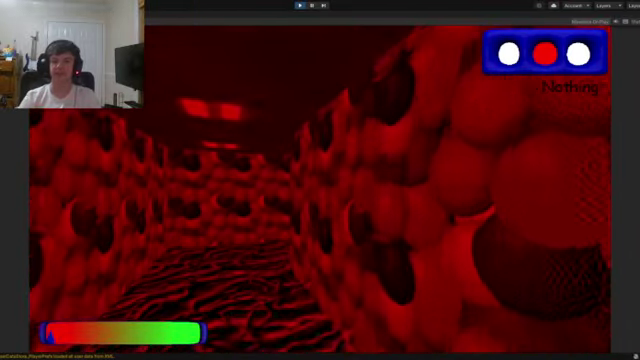
key(w)
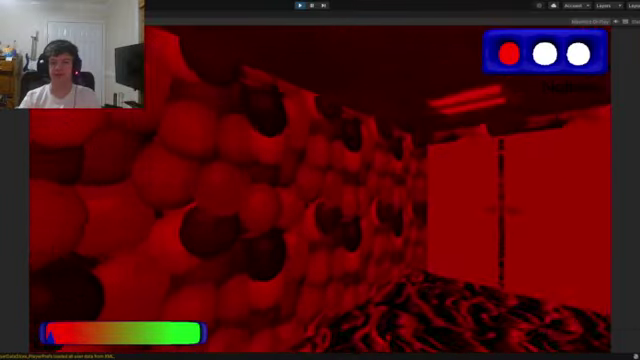
key(w)
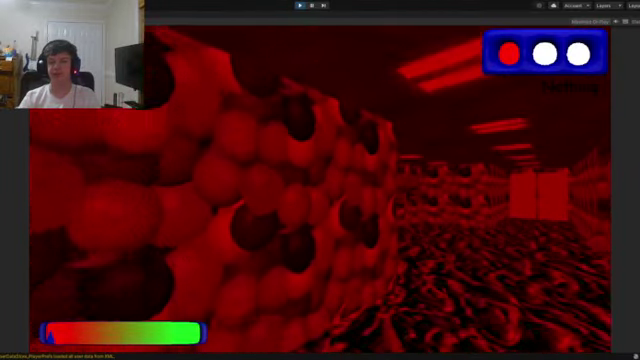
Step: Walk through the red exit double doors out to the GATE walls to win
key(w)
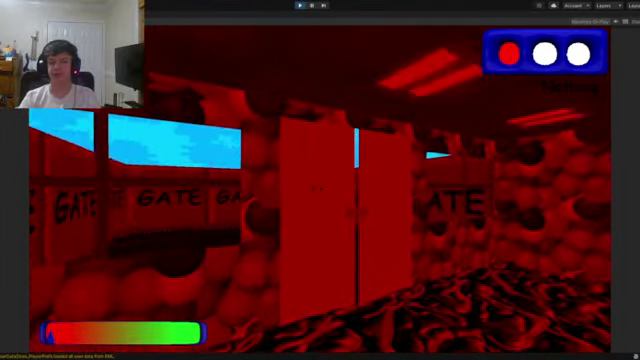
key(w)
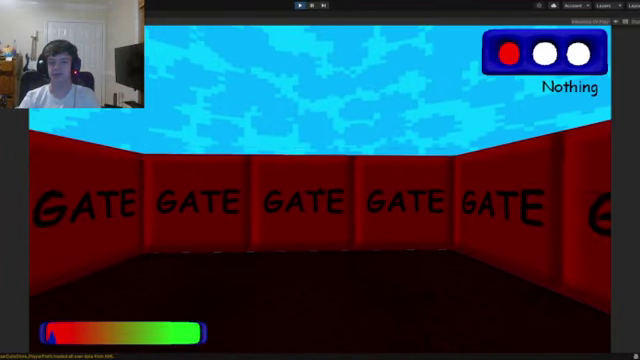